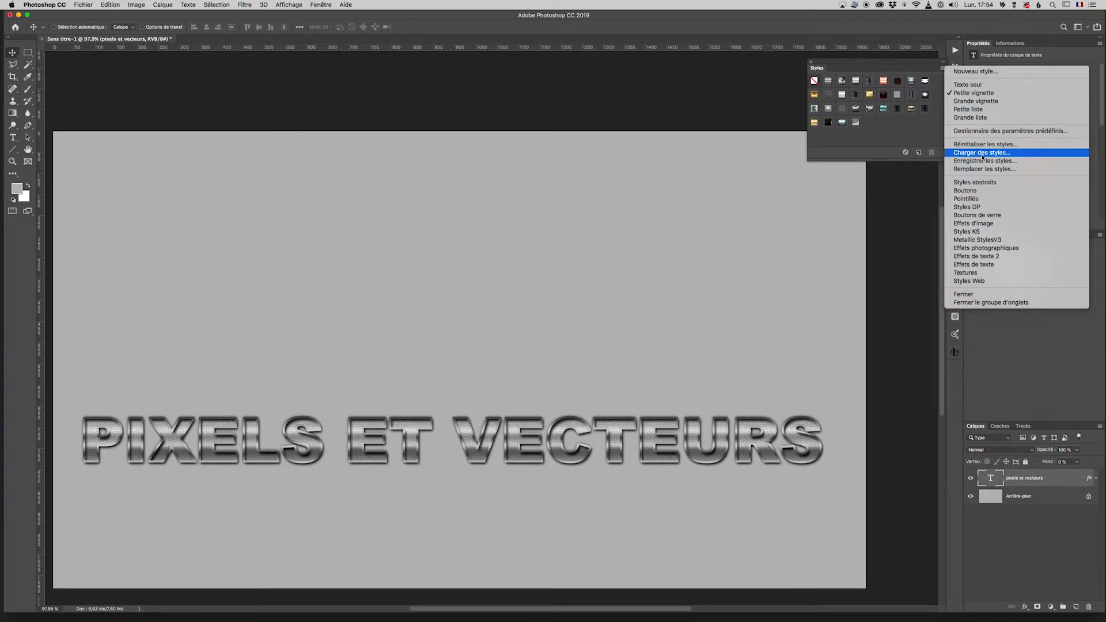
- Close the styles options without loading a preset and collapse the Styles panel to its icon
click(893, 132)
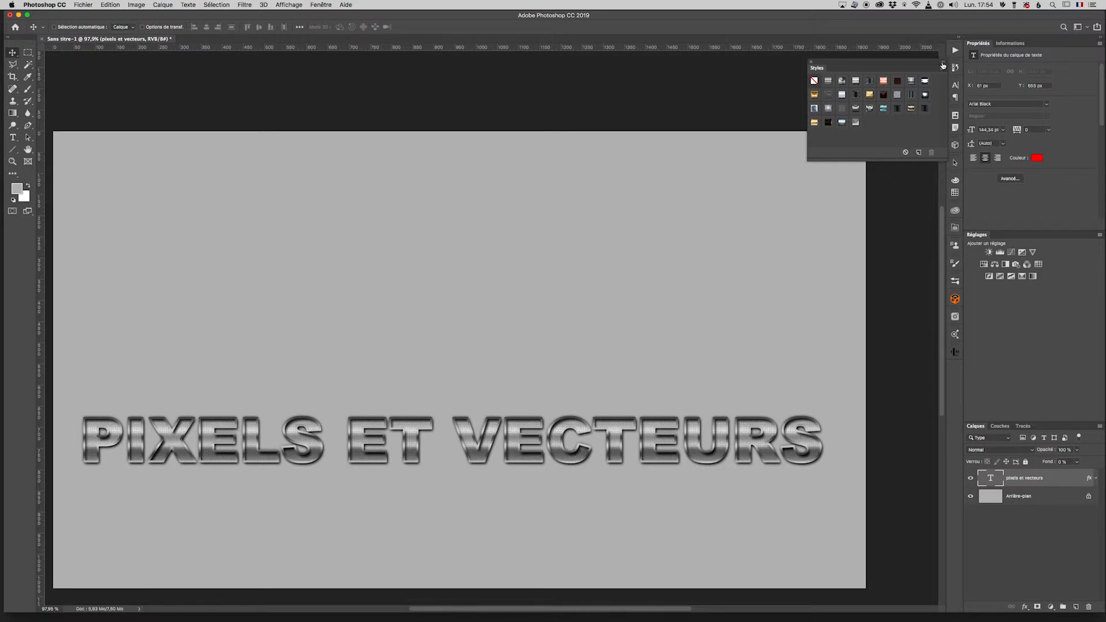
click(943, 63)
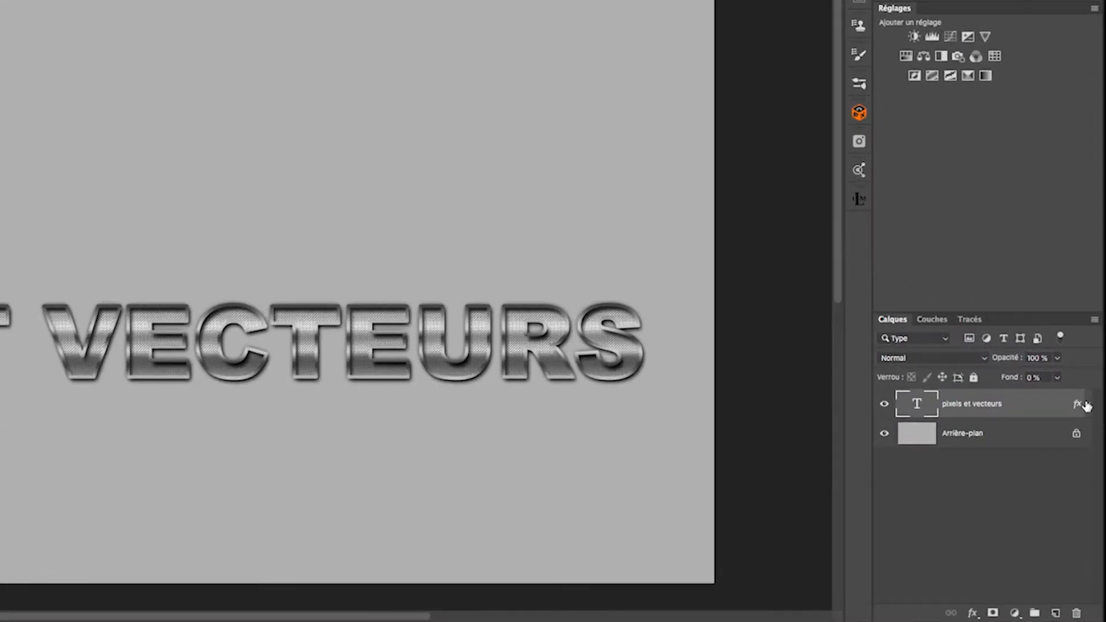
- Expand the effects list of the "pixels et vecteurs" layer and examine its Contour settings without changing them
click(1095, 478)
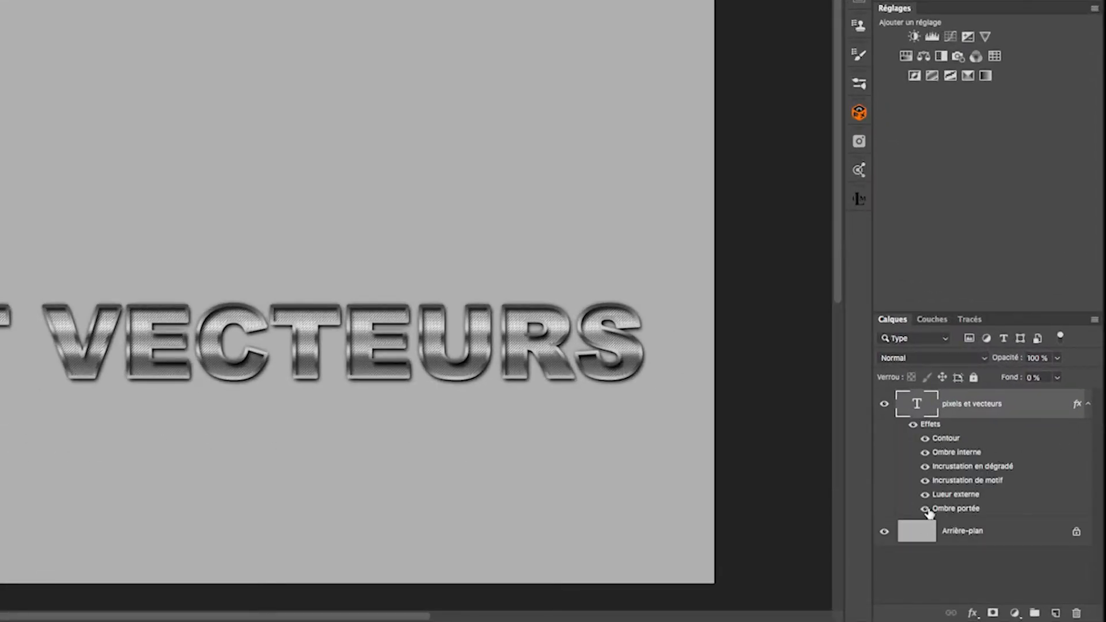
double_click(945, 439)
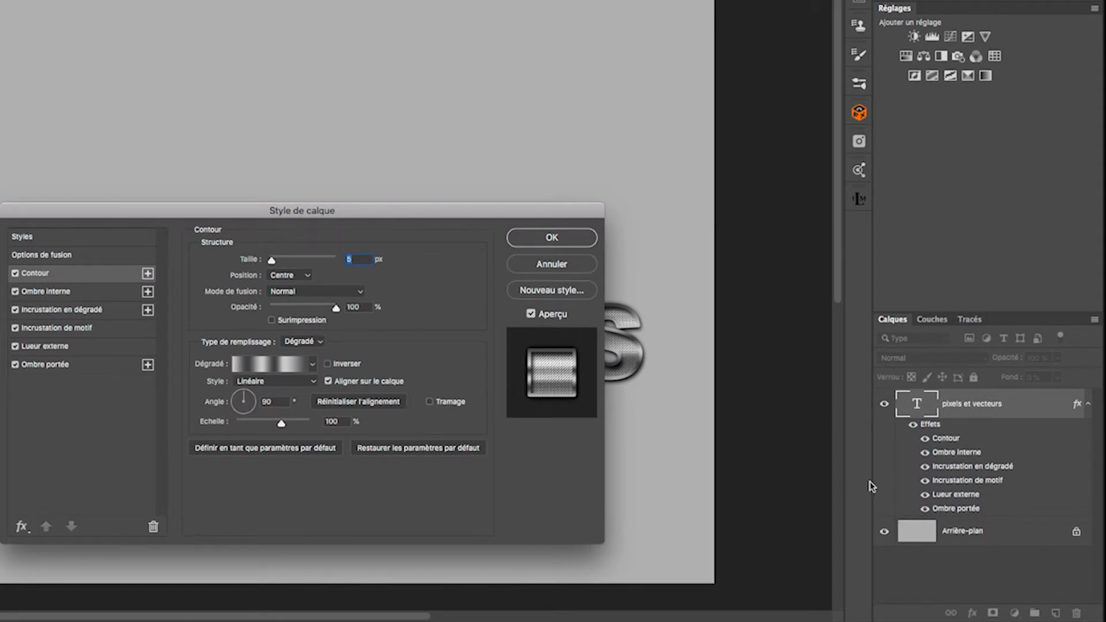
click(552, 264)
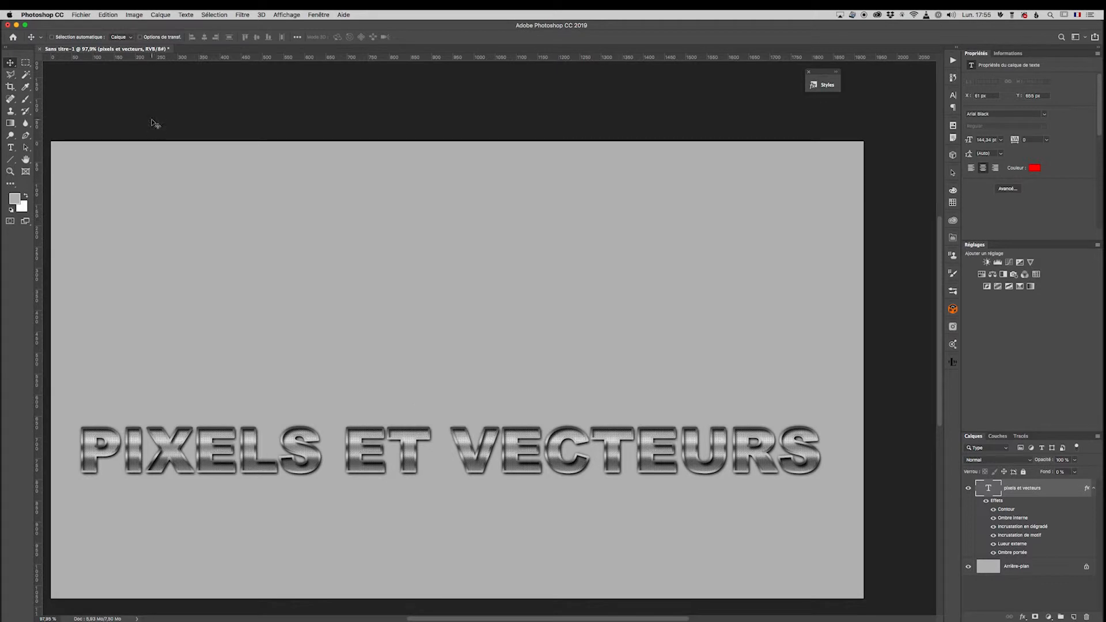
- Try resizing the whole image to 25% in width and height, and undo the resize
click(135, 15)
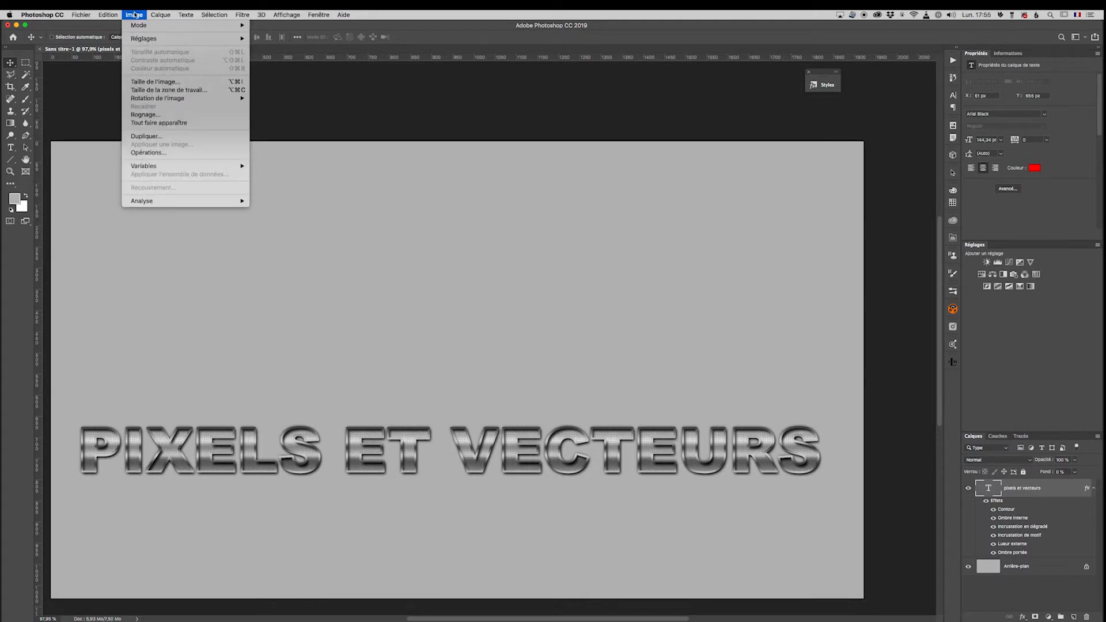
click(154, 81)
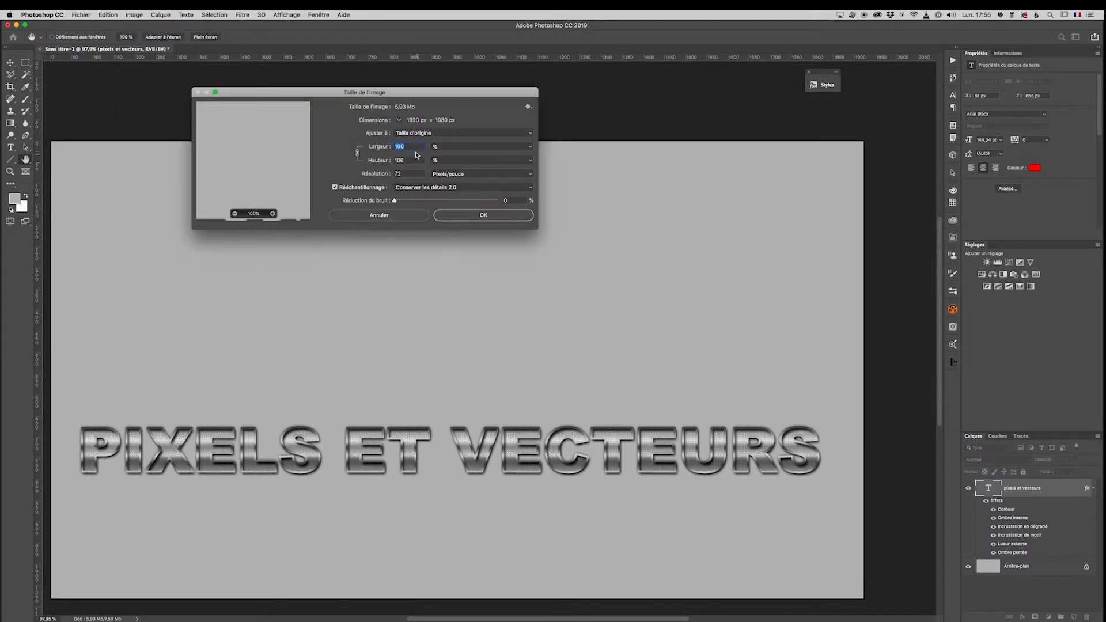
text(25)
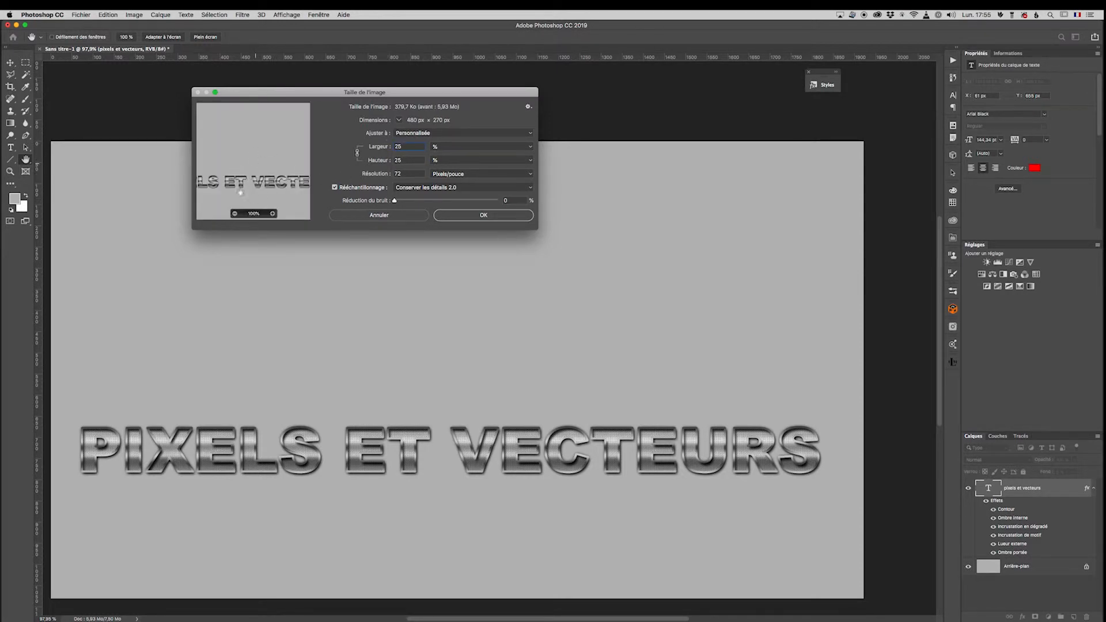
drag(261, 185, 218, 174)
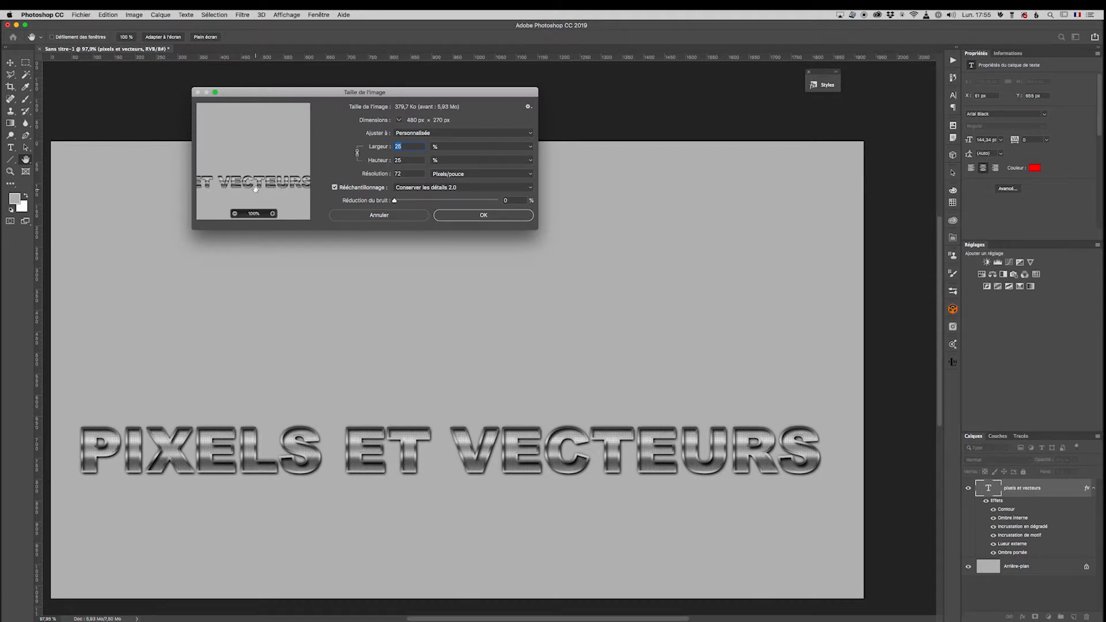
click(463, 220)
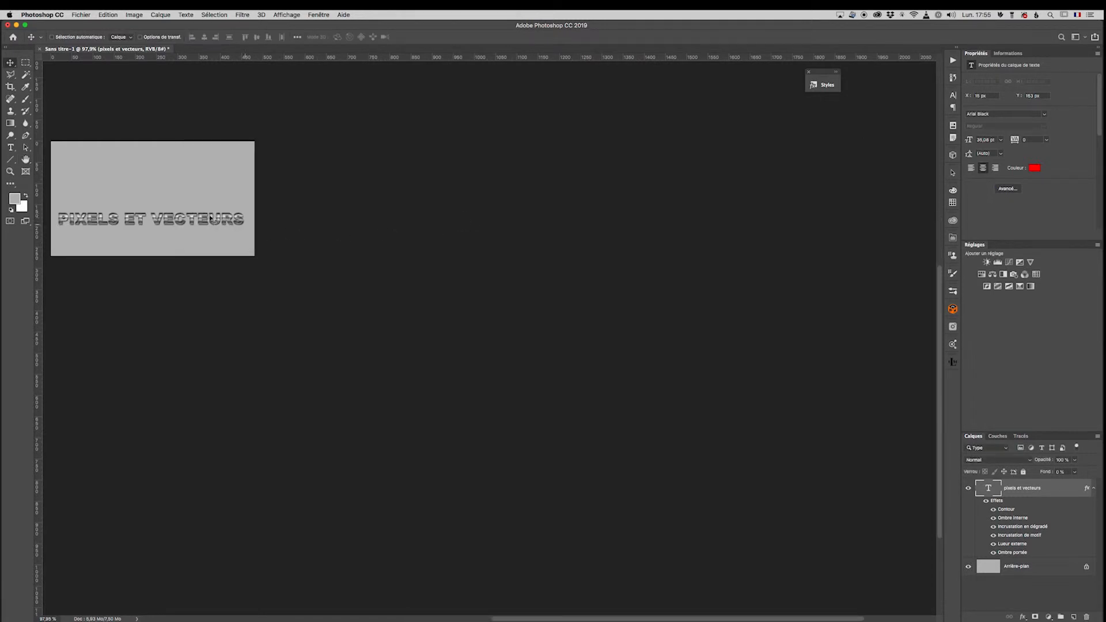
key(super+z)
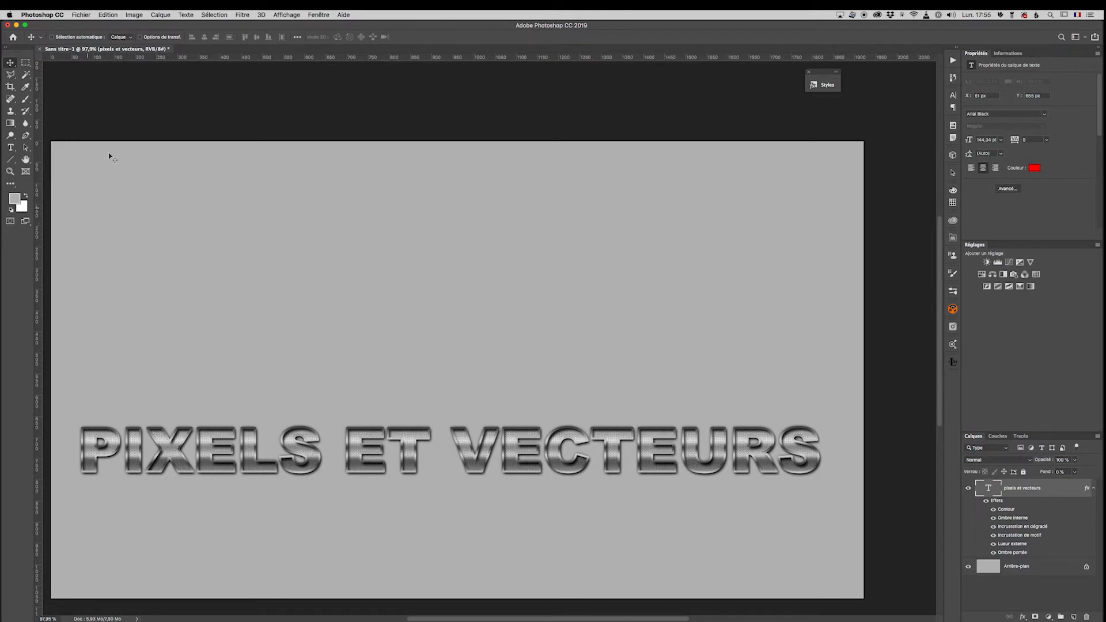
- Examine the "Mettre les styles à l'échelle" option in the image size settings and leave without resizing
click(132, 17)
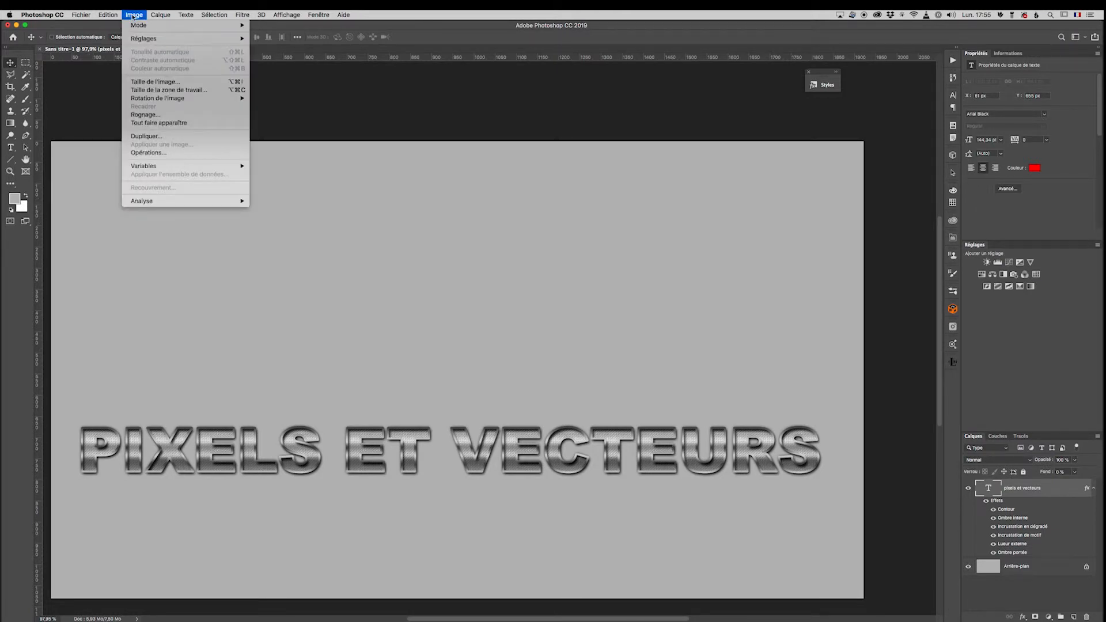
click(134, 84)
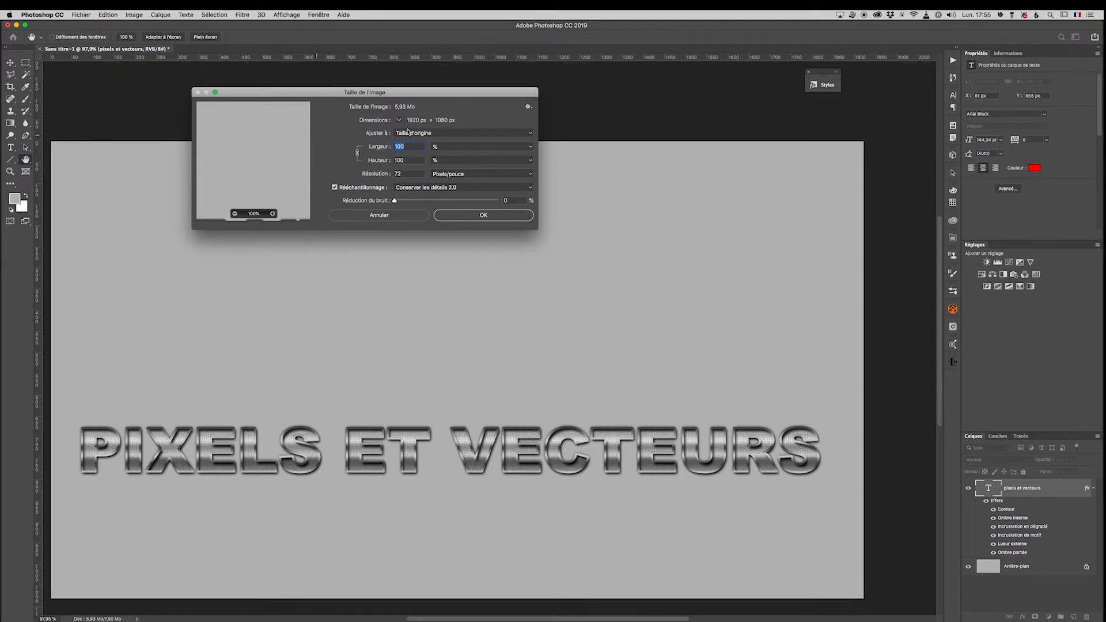
click(528, 107)
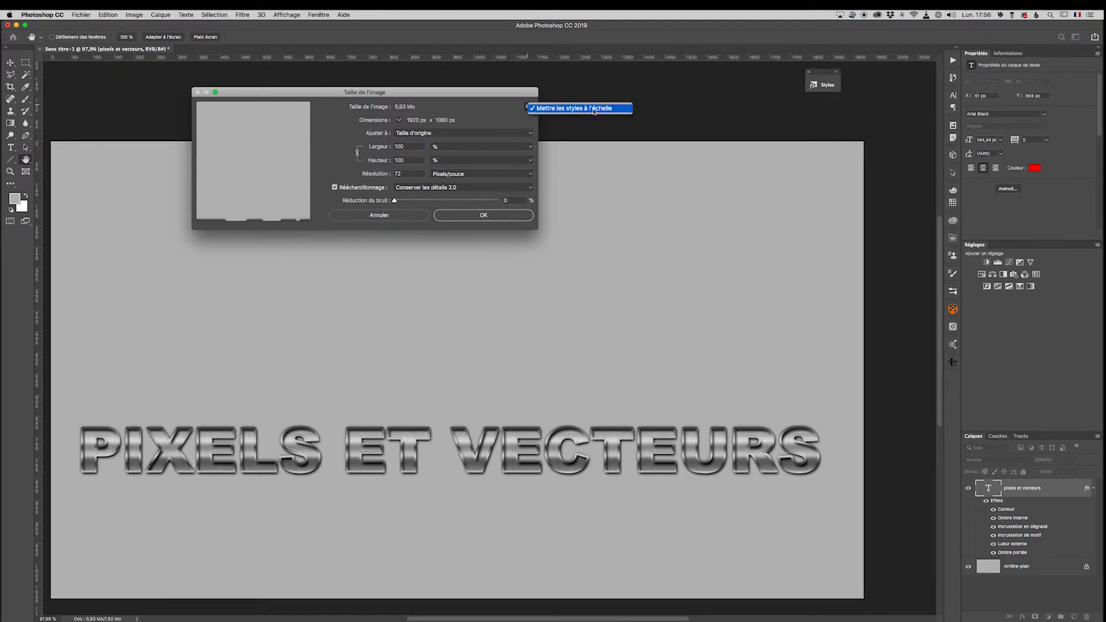
click(539, 108)
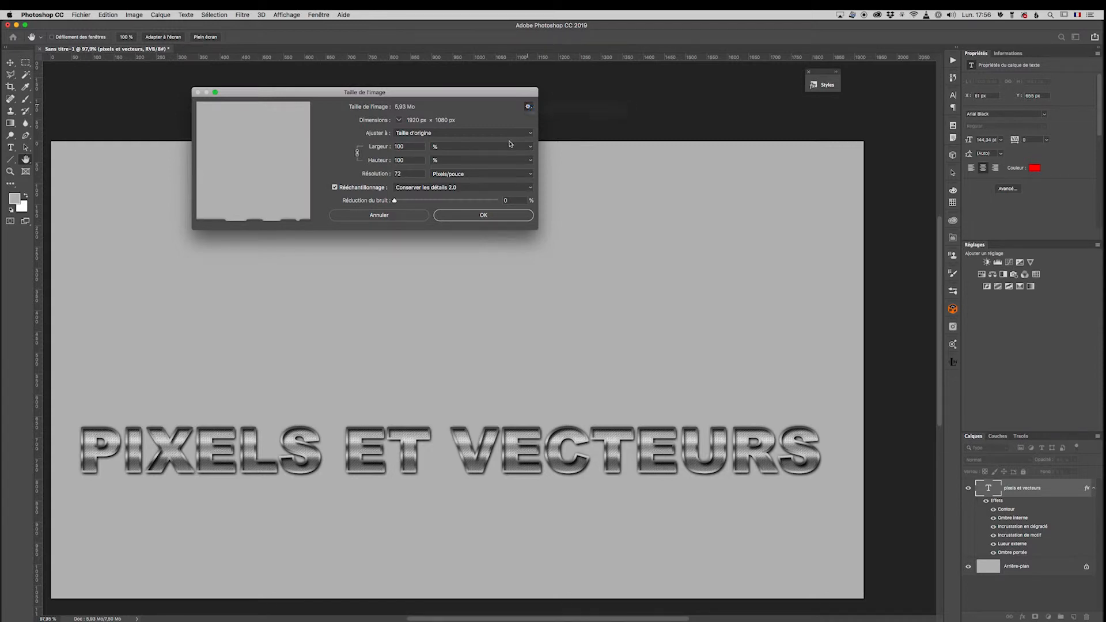
click(529, 108)
click(539, 109)
click(379, 215)
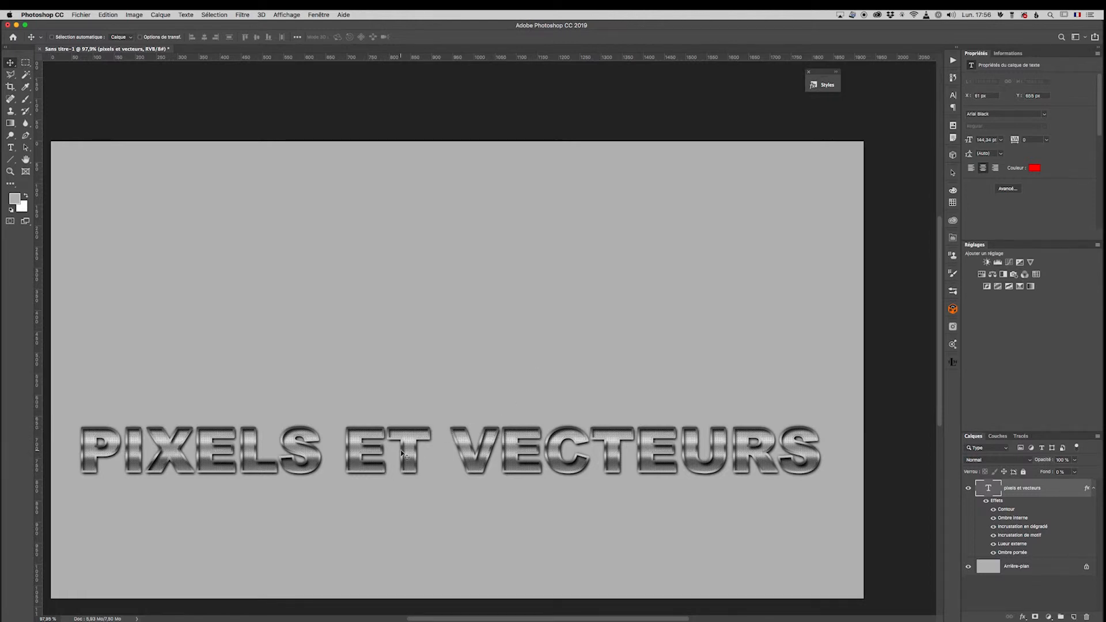
- Duplicate the "pixels et vecteurs" text layer, placing the copy just above the original text
drag(478, 466, 484, 359)
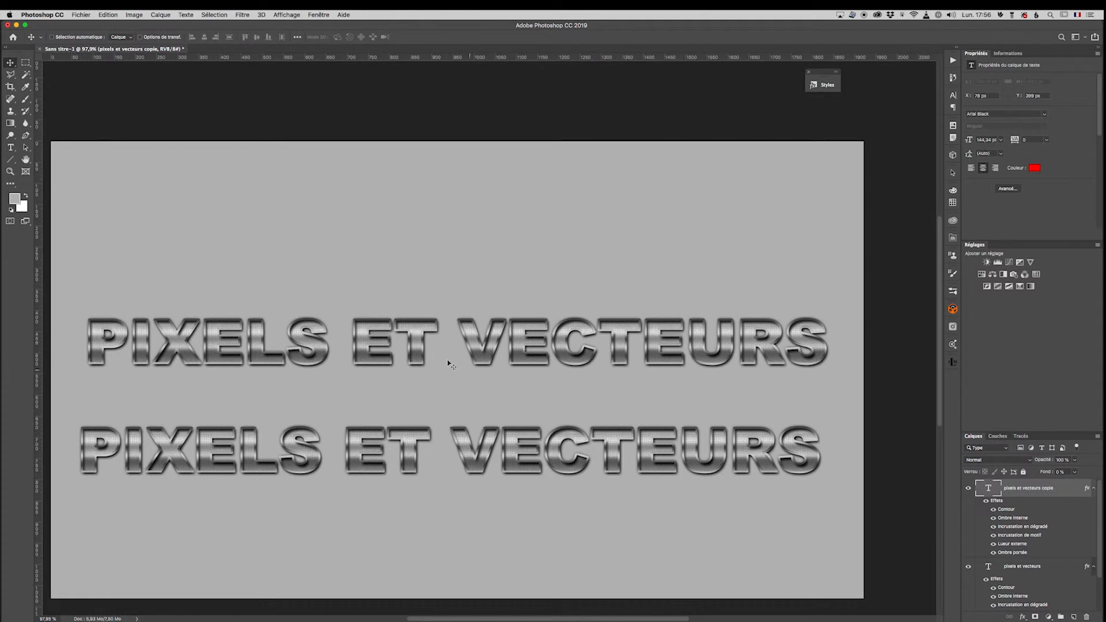
- Scale the text copy to 25% in width and height with a free transform
key(super+t)
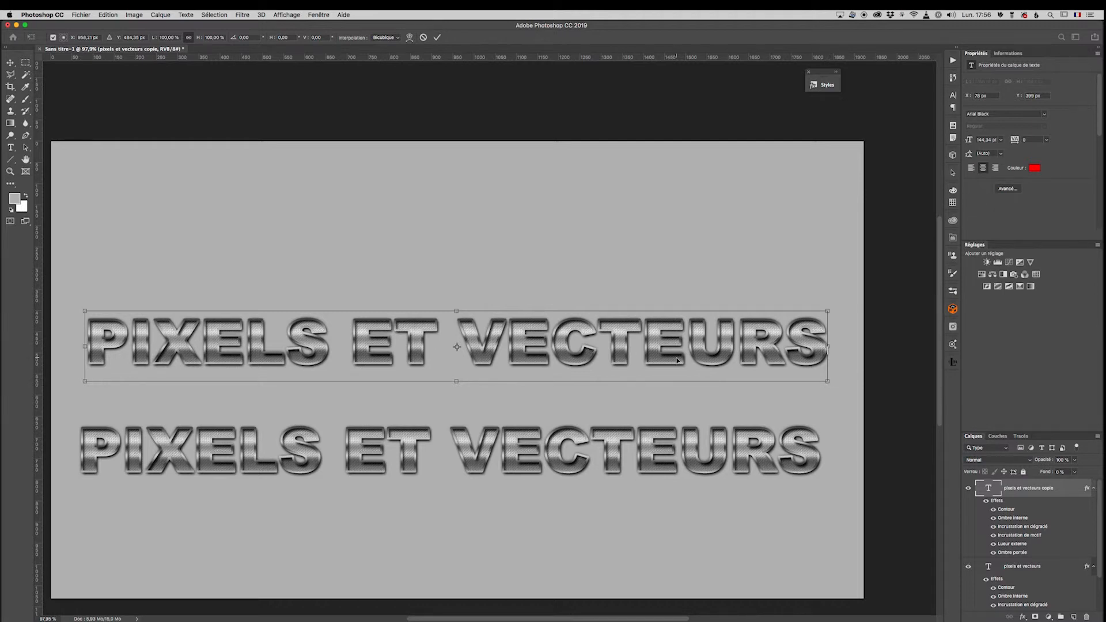
click(189, 38)
click(215, 38)
text(25)
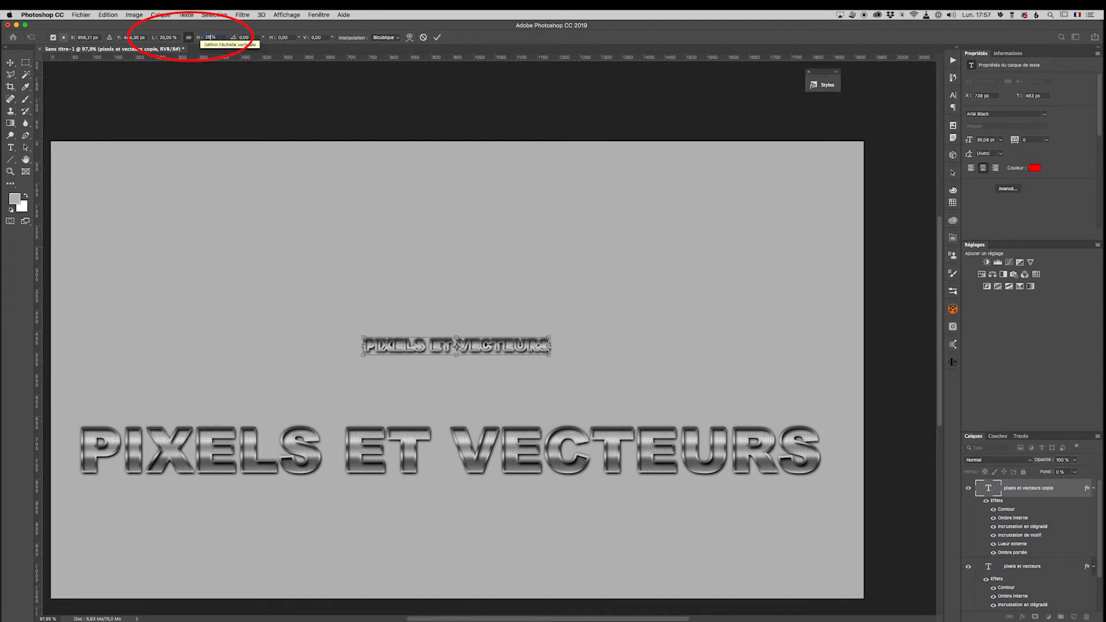
click(438, 37)
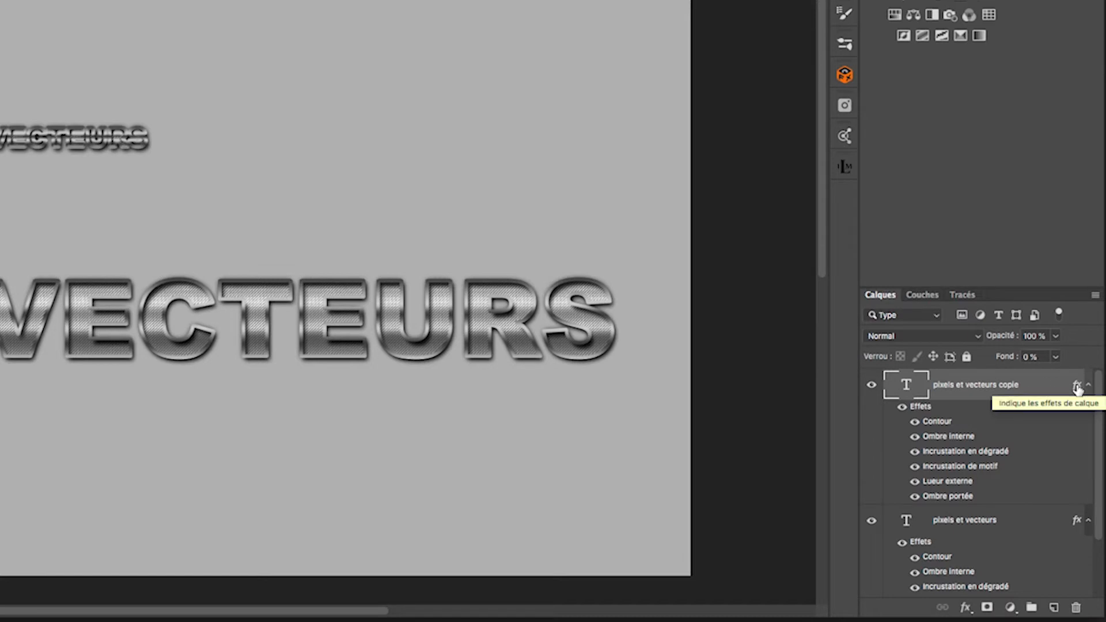
- Preview the copy's layer effects scaled to 25%, cancel that, and undo the copy's size reduction
right_click(1042, 386)
click(1050, 381)
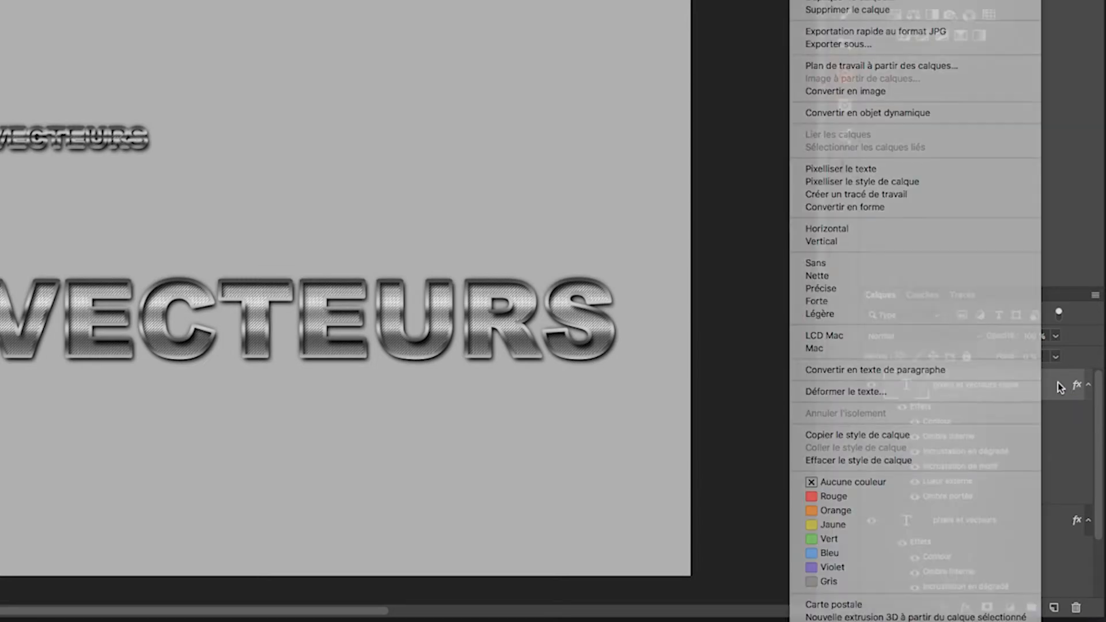
click(1078, 386)
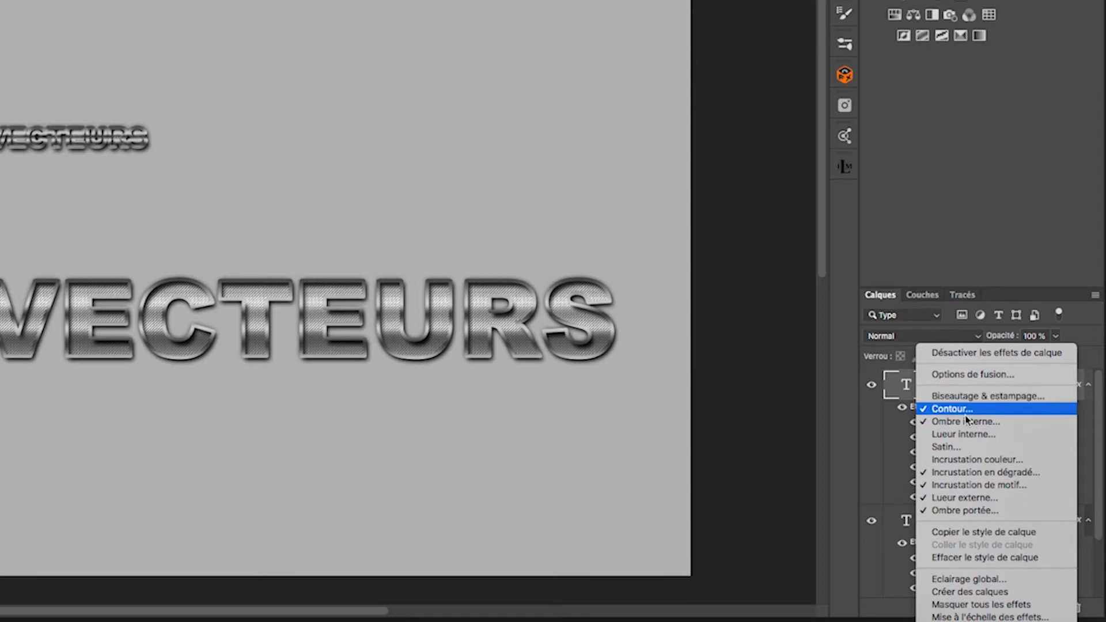
click(963, 618)
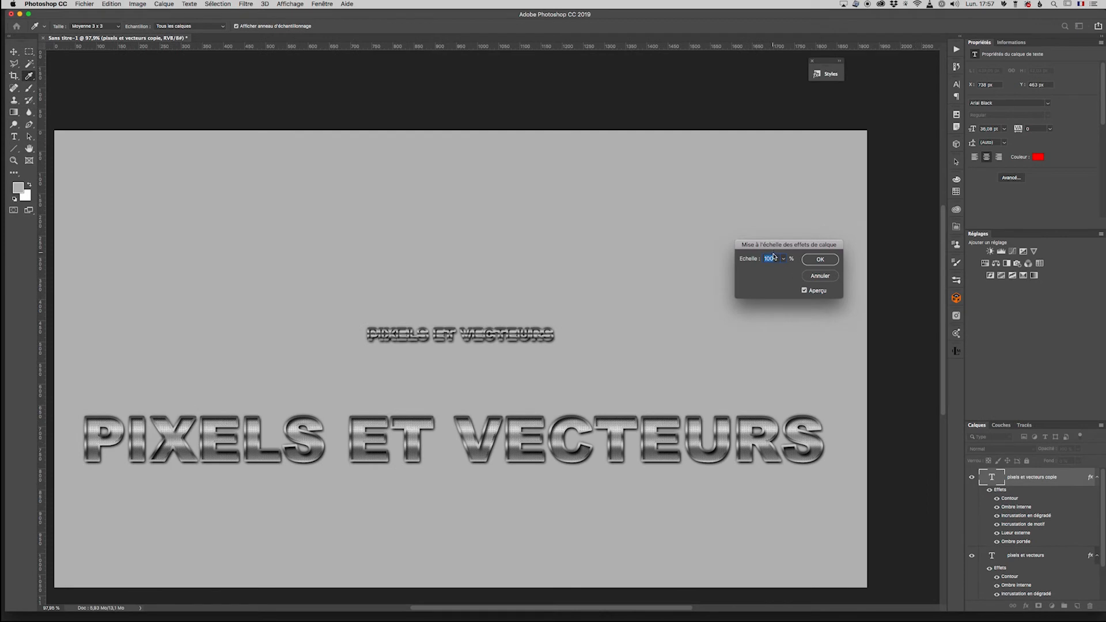
text(25)
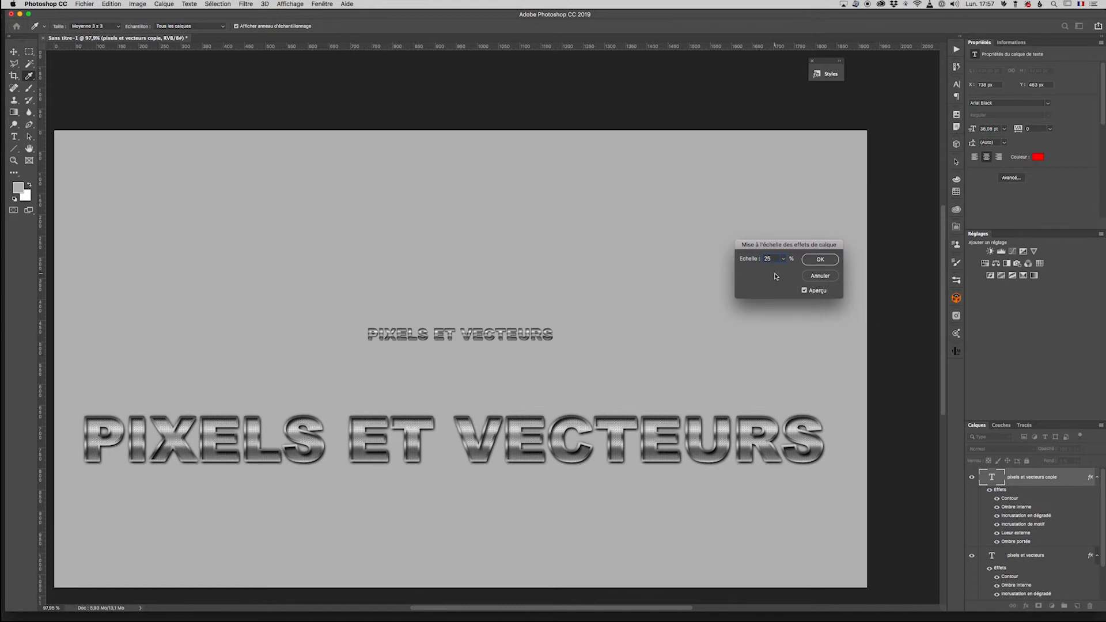
click(825, 276)
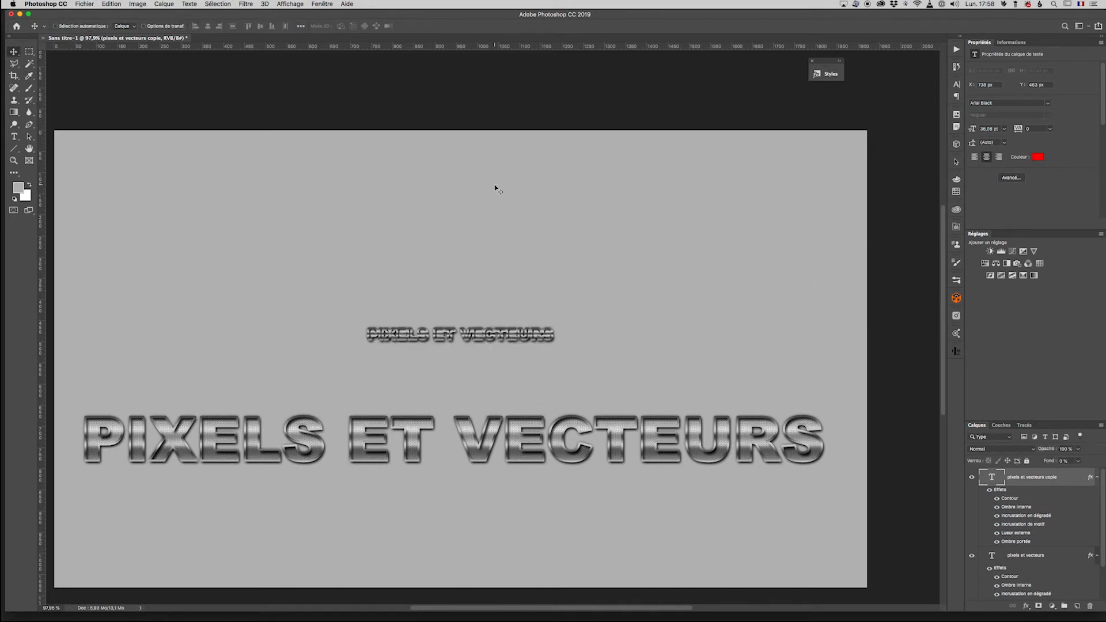
key(super+z)
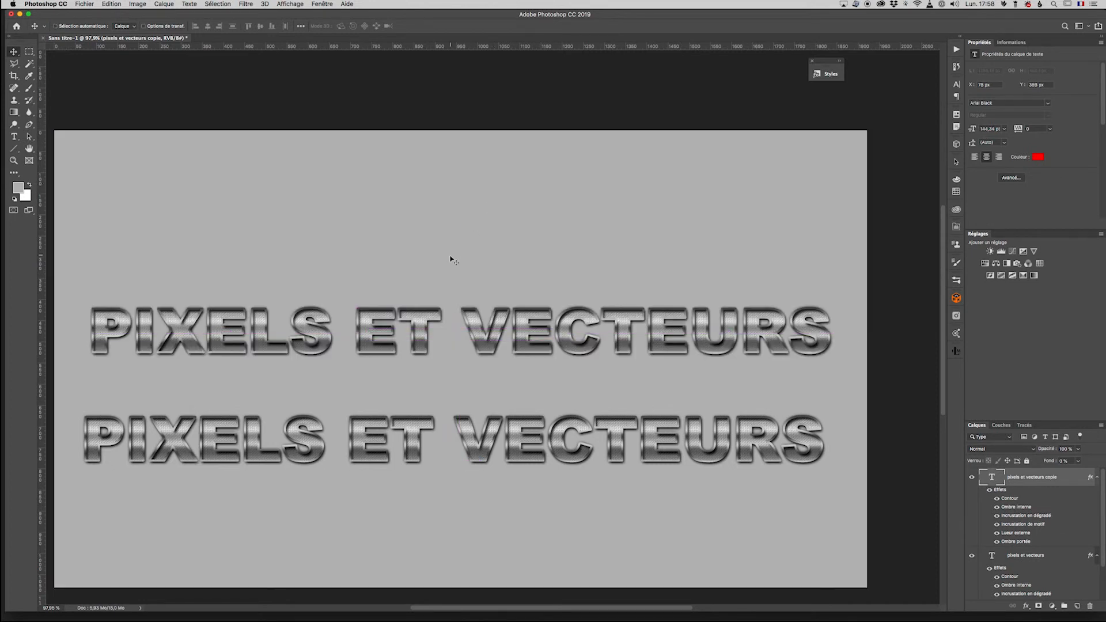
- Scale the text copy to 50% in width and height with a free transform
key(super+t)
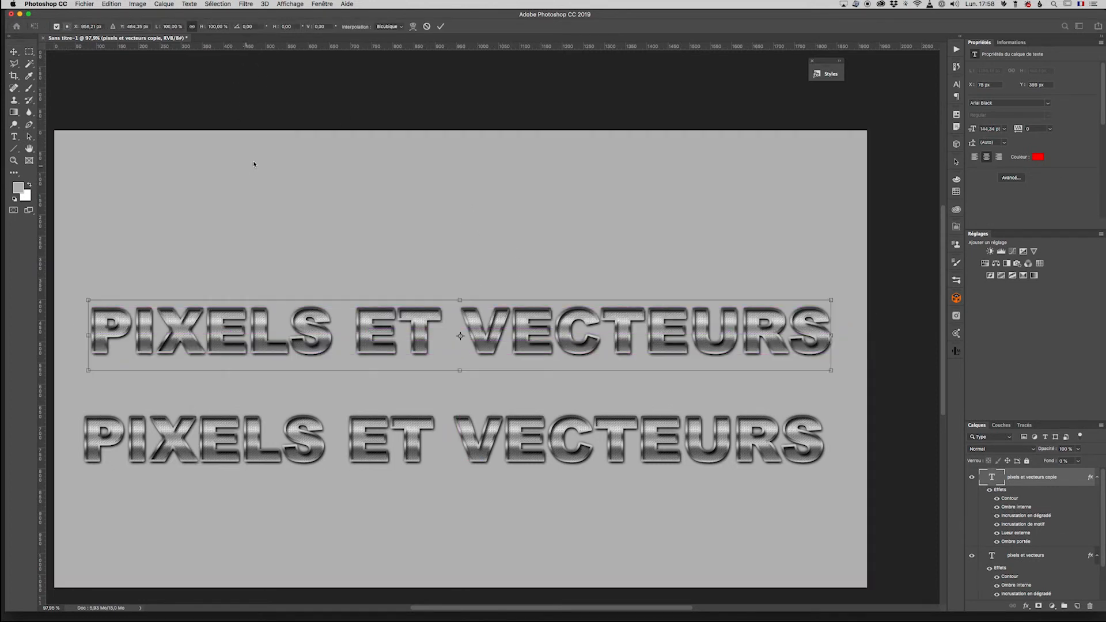
click(223, 26)
text(50)
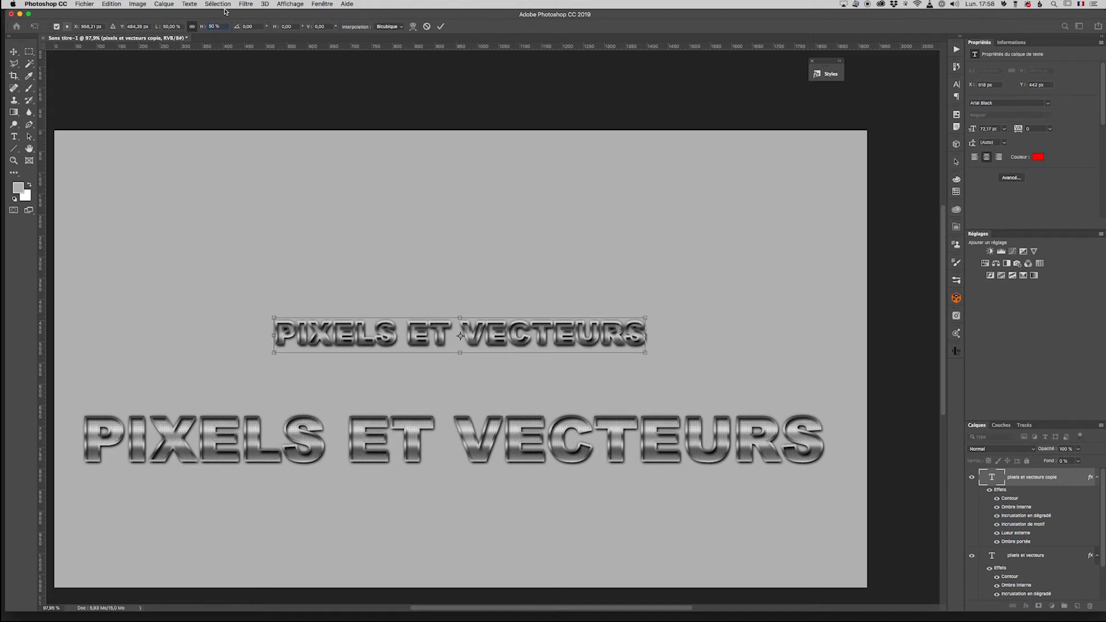
click(440, 26)
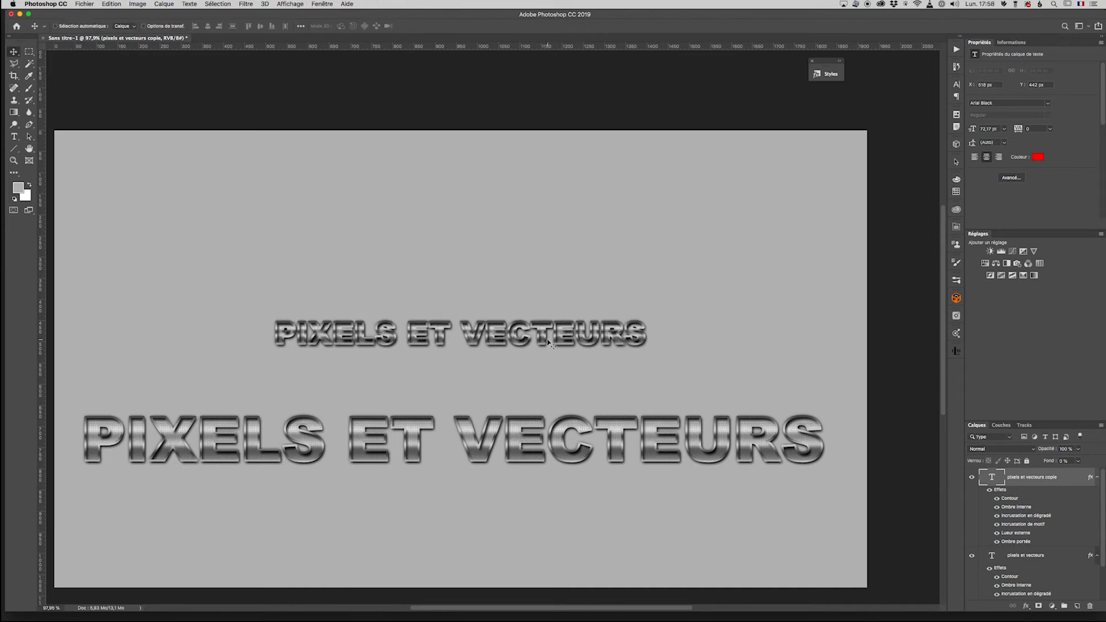
- Scale the layer effects of the "pixels et vecteurs copie" layer to 50%
right_click(1091, 479)
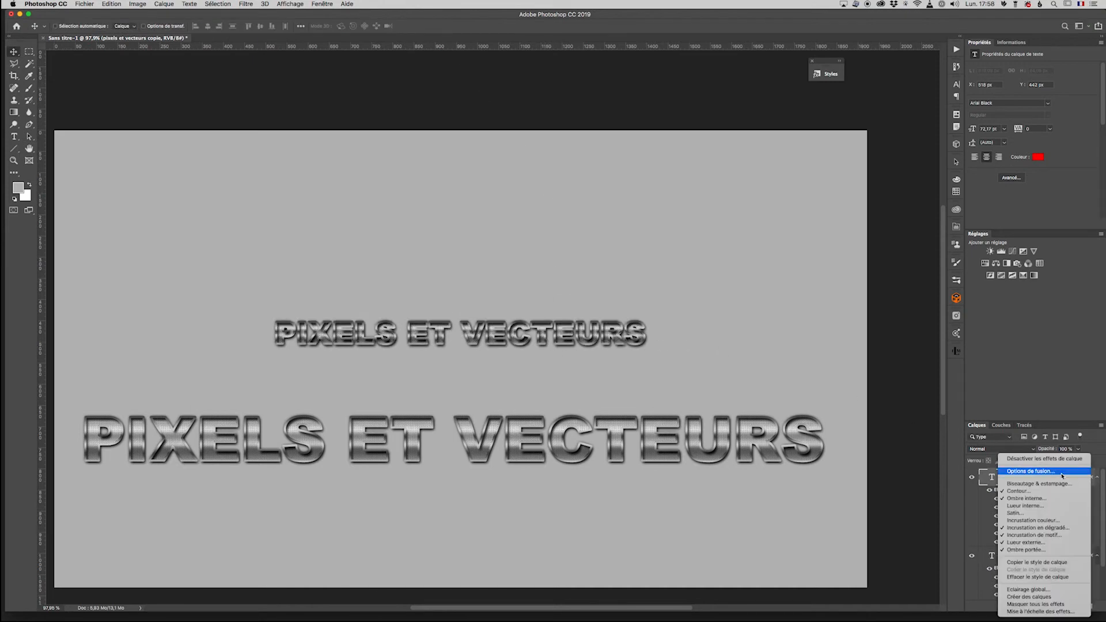
click(1041, 612)
text(50)
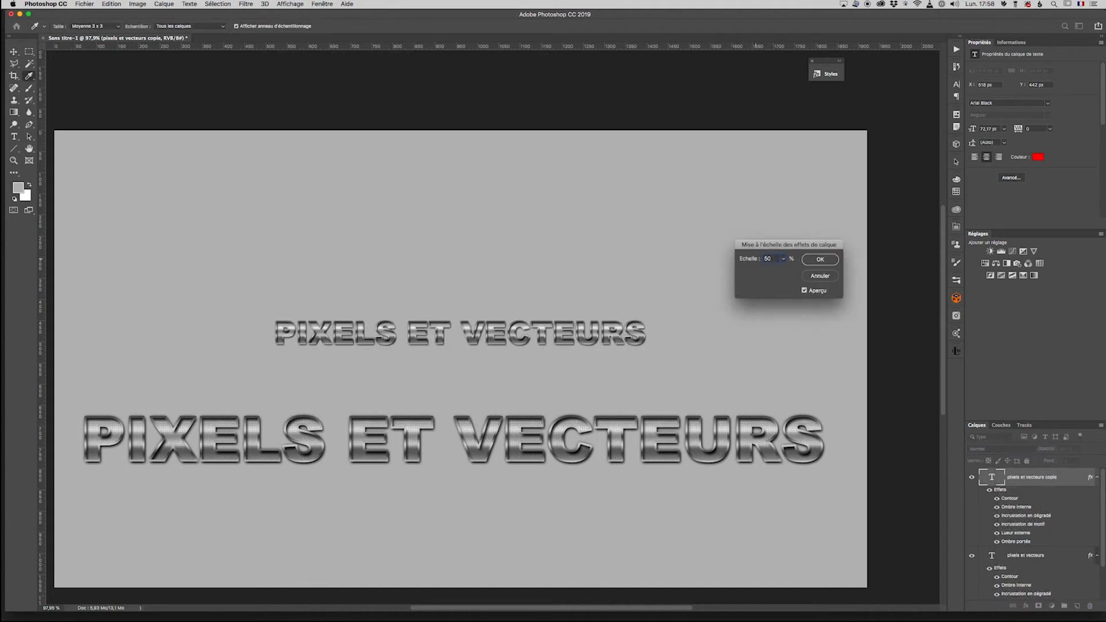
click(817, 262)
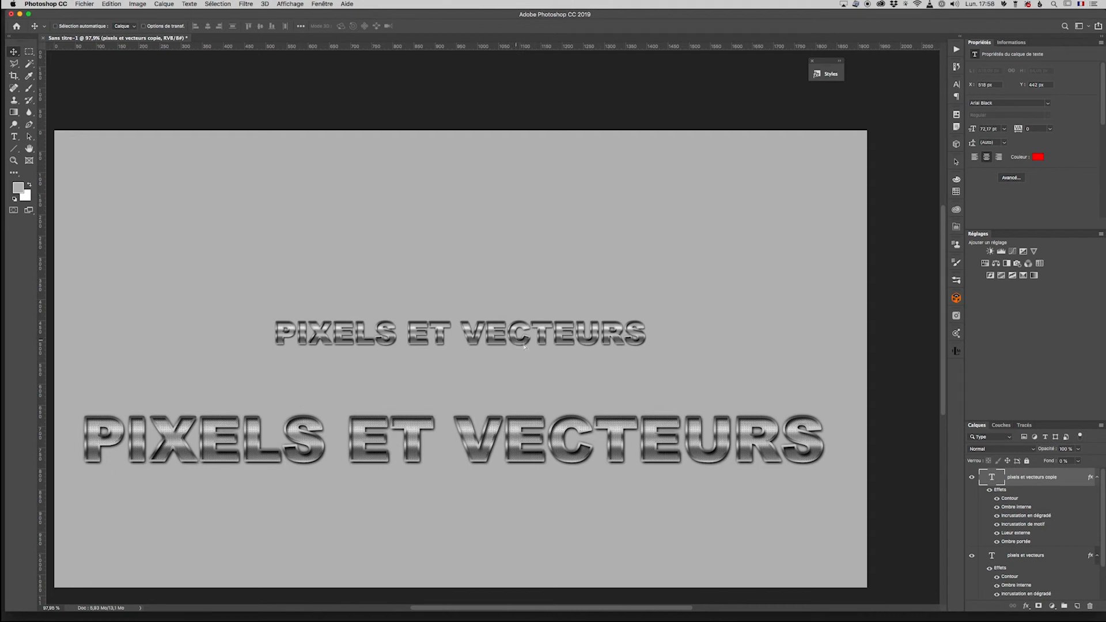
- Move the reduced text copy directly above the large text and compare the effects on both up close
drag(516, 352, 612, 406)
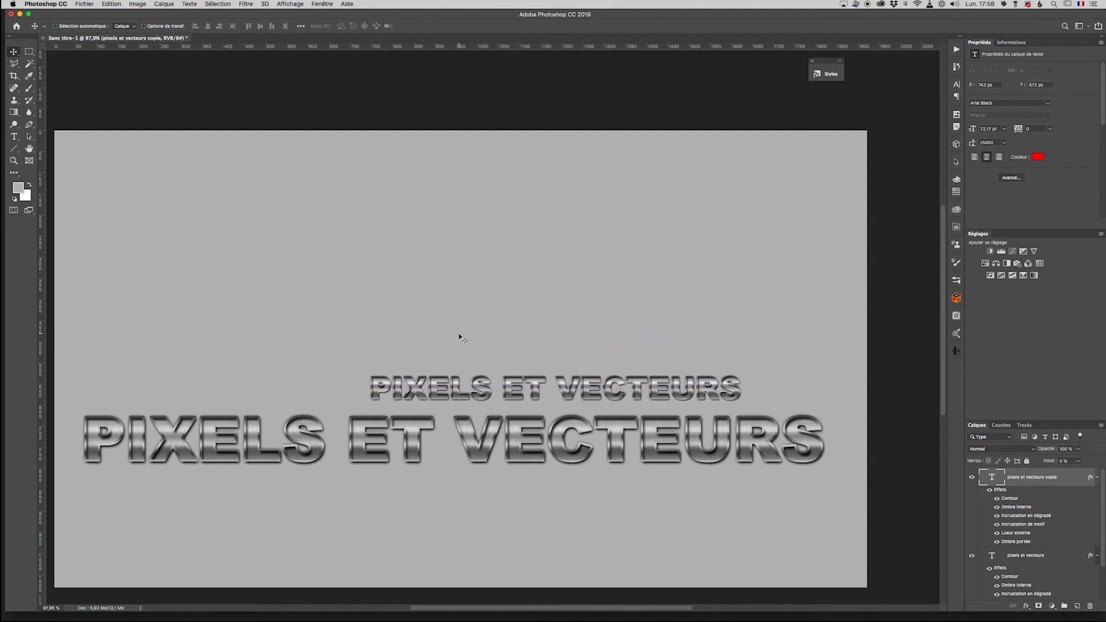
scroll(519, 397, up, 5)
scroll(519, 397, up, 4)
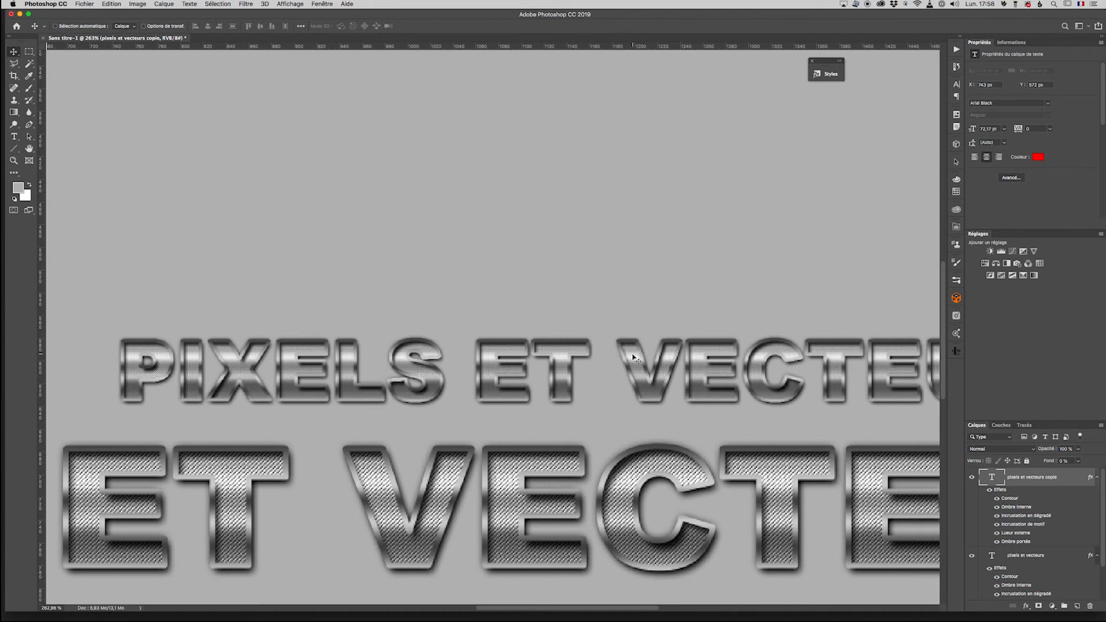
scroll(597, 369, down, 6)
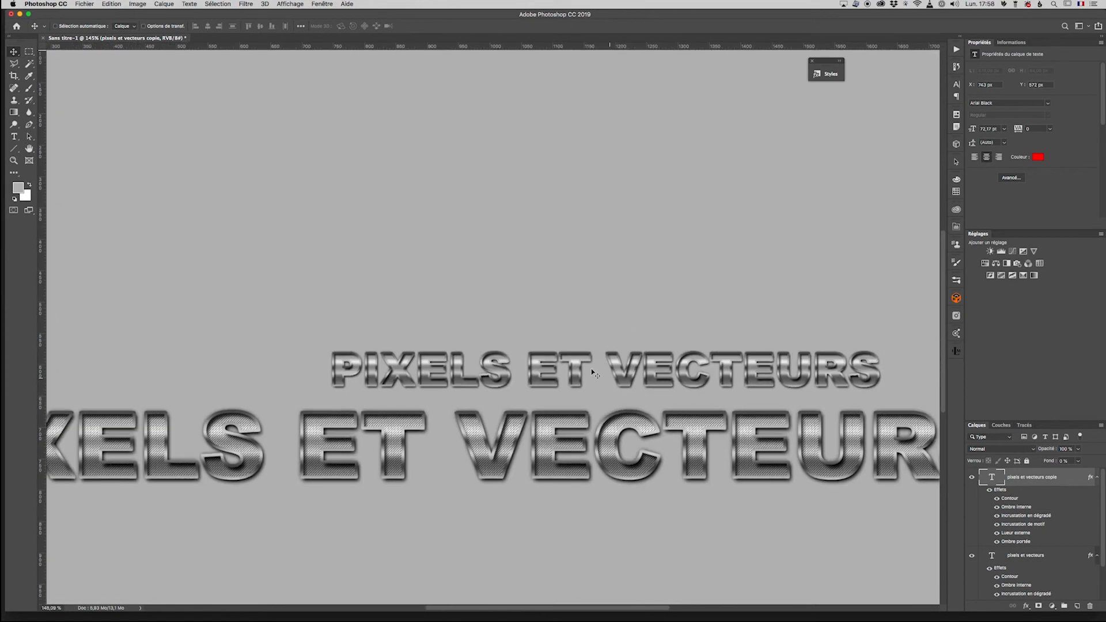
scroll(595, 372, up, 3)
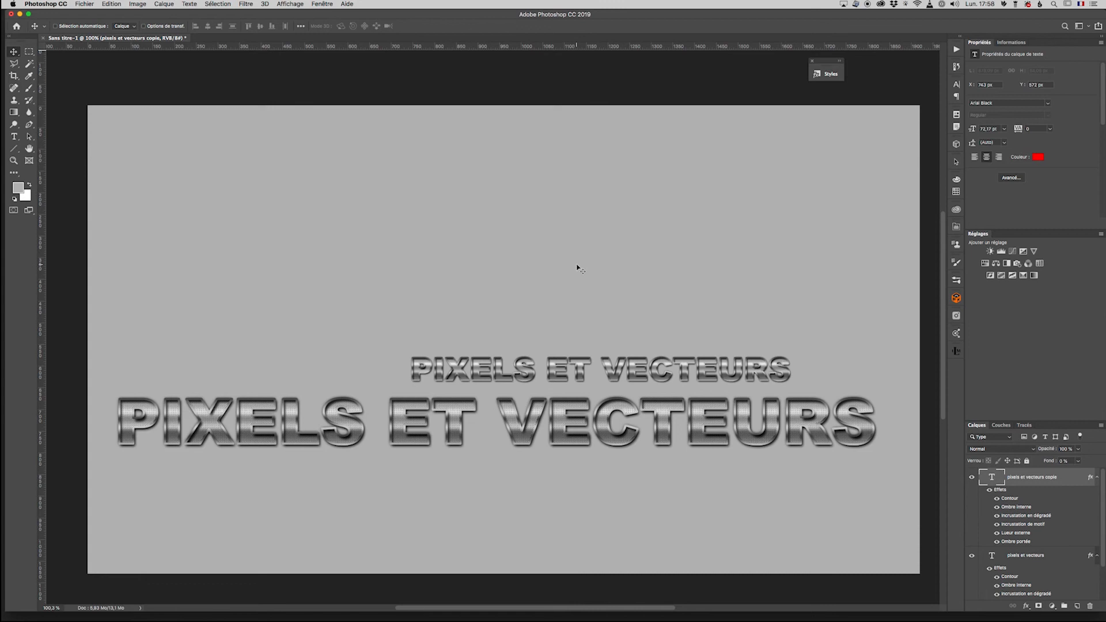
right_click(1090, 479)
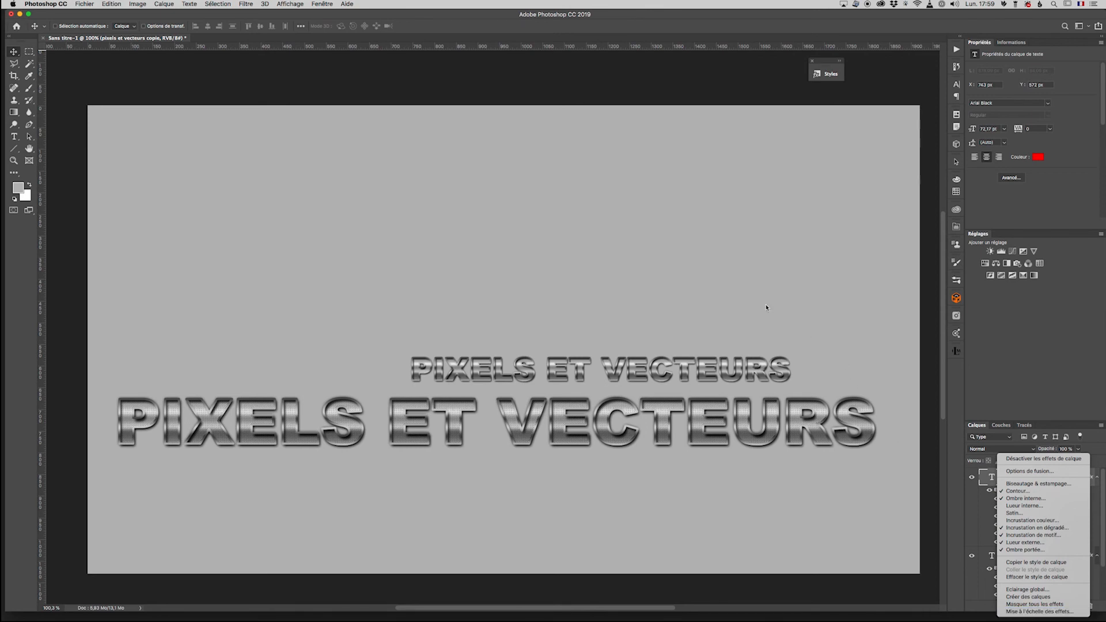
click(755, 295)
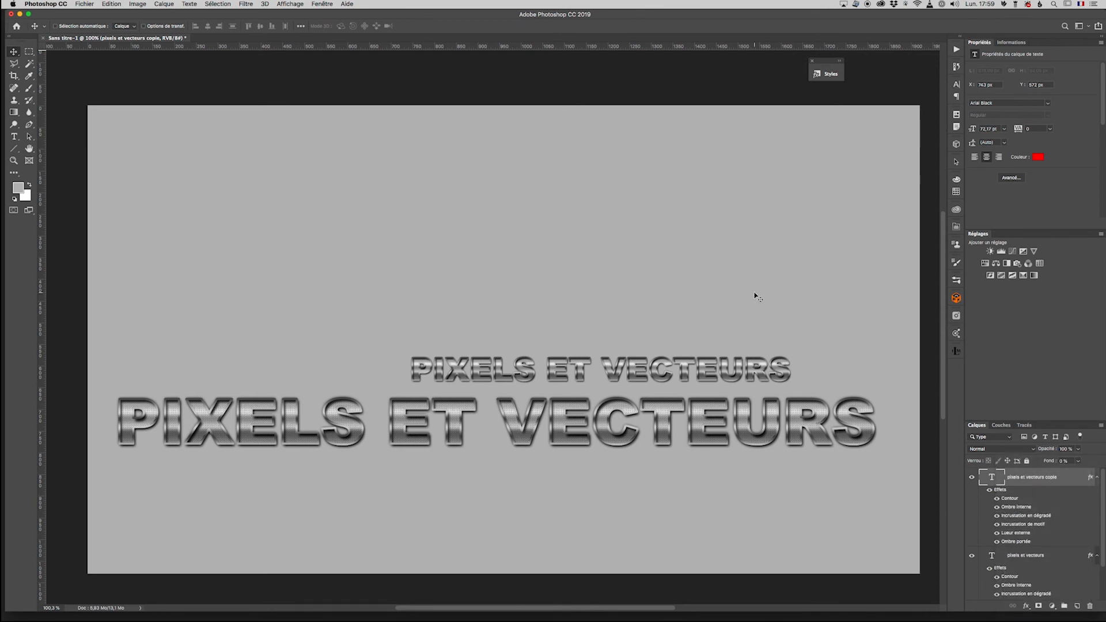